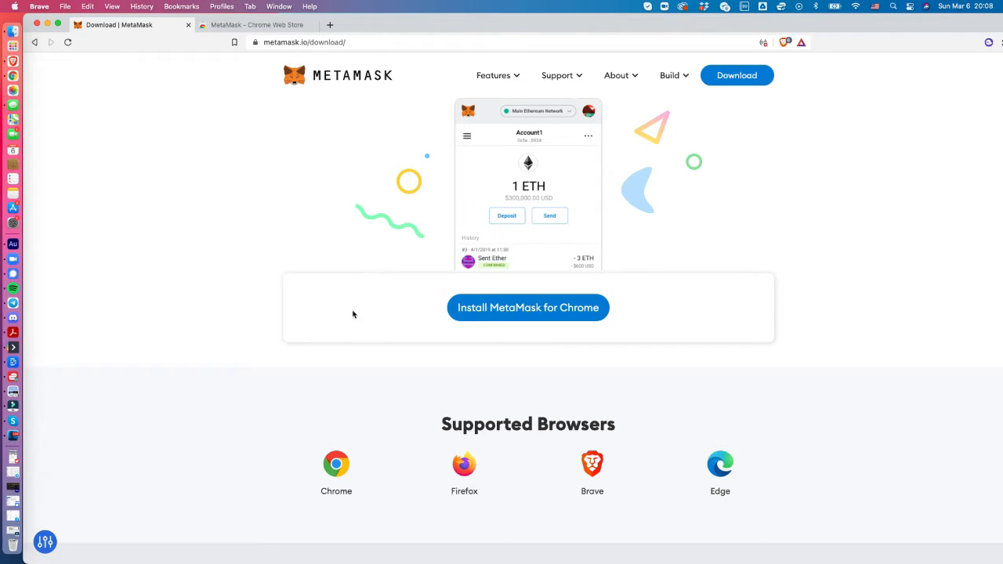
# Step: Install the MetaMask extension in Brave from the Chrome Web Store via the MetaMask download page
pyautogui.click(537, 310)
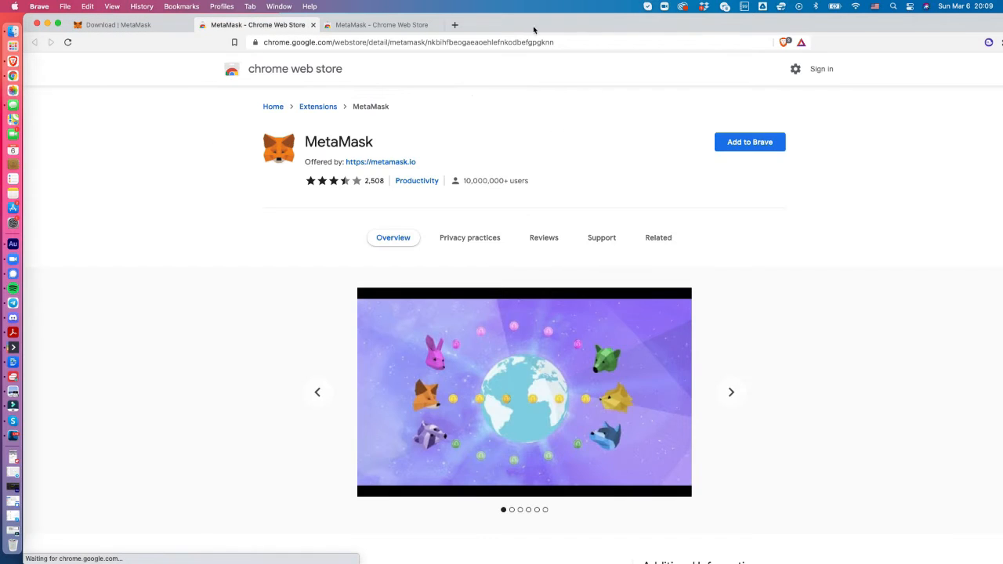
pyautogui.click(750, 144)
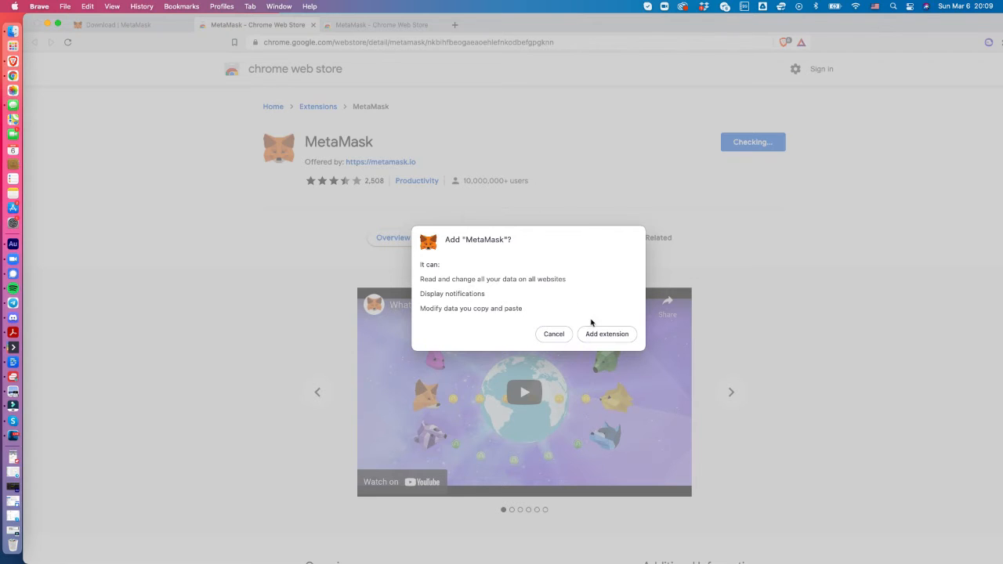
pyautogui.click(608, 337)
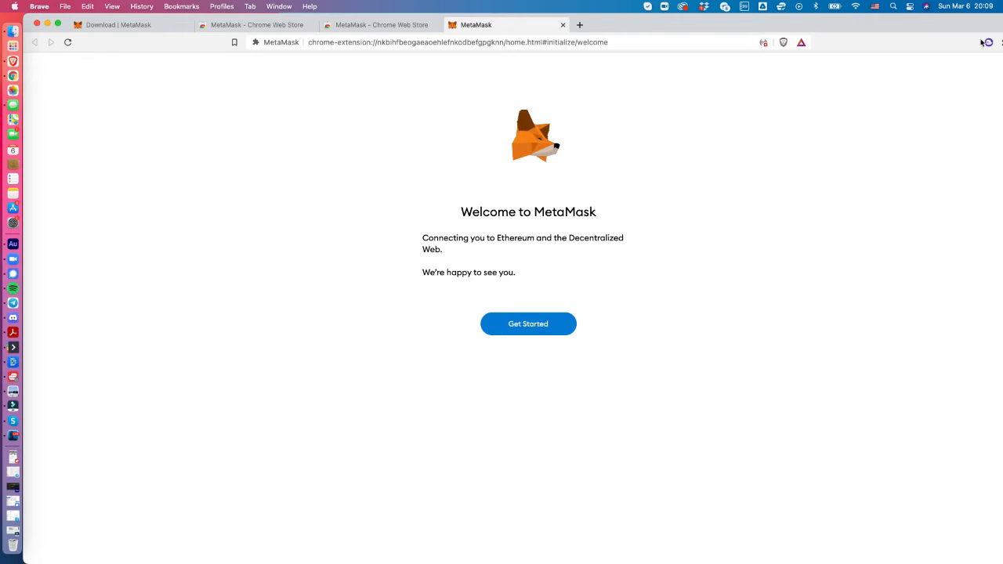
# Step: Pin the MetaMask extension so its icon stays accessible in the browser
pyautogui.moveTo(948, 34); pyautogui.dragTo(938, 35)
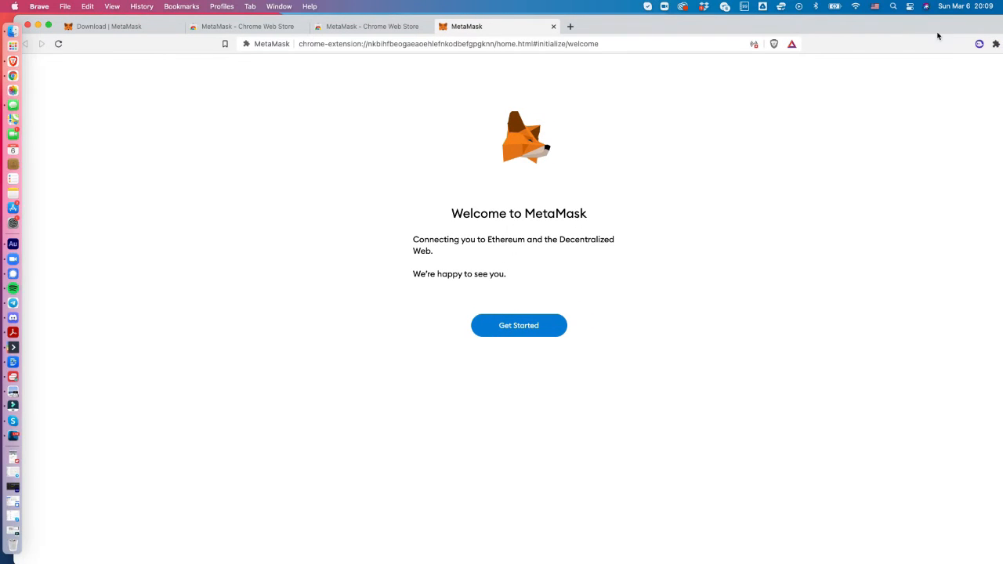
pyautogui.click(995, 44)
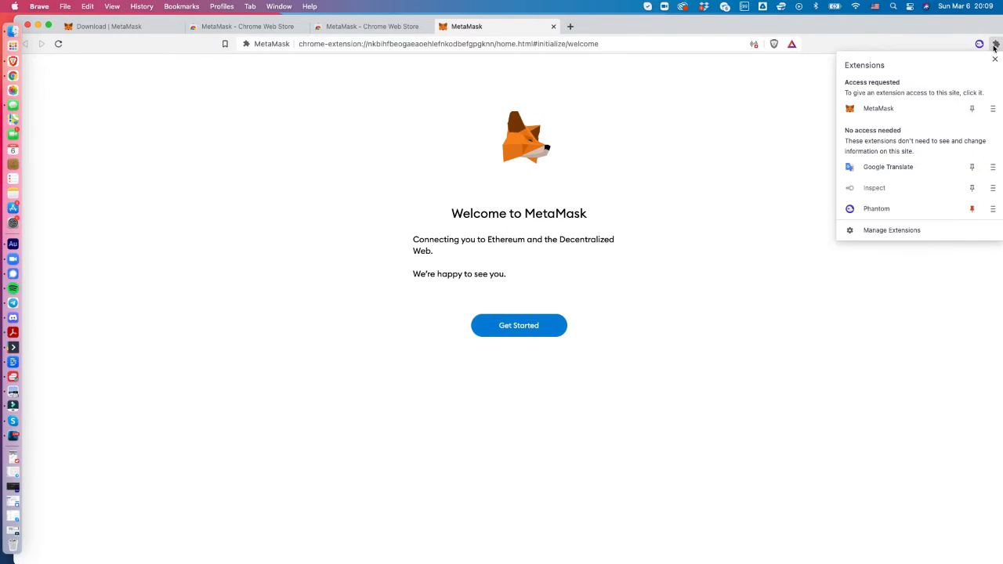
pyautogui.click(971, 110)
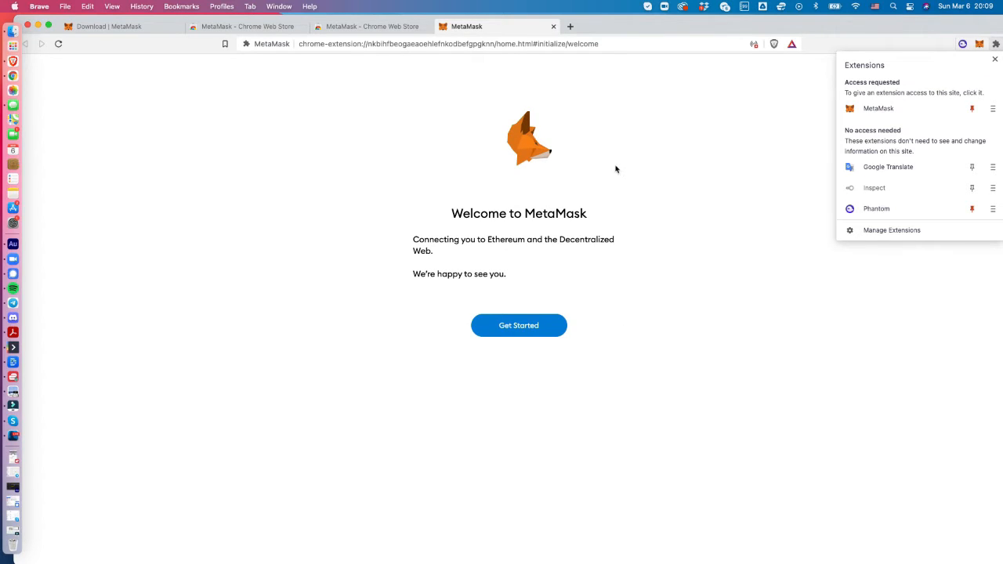
pyautogui.click(660, 298)
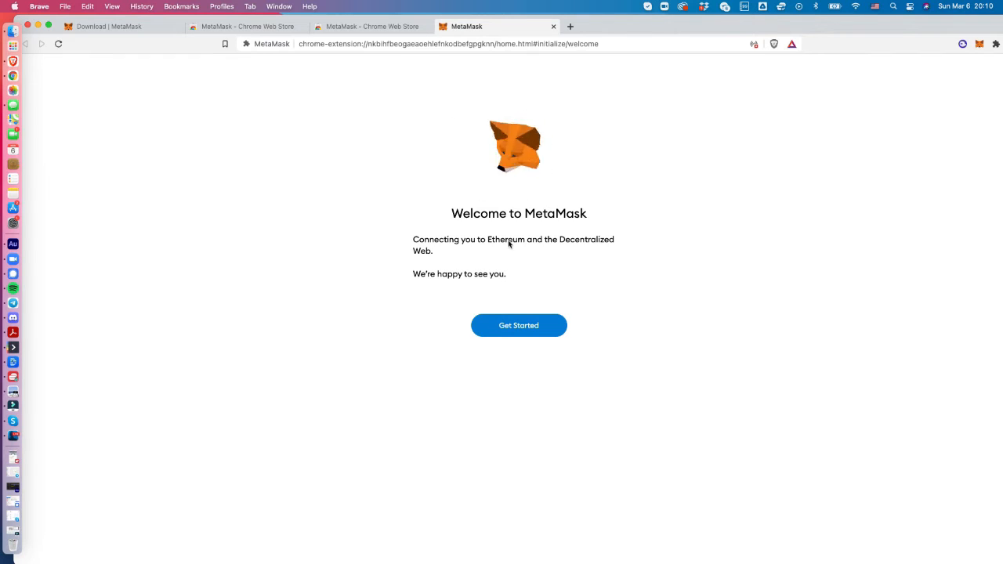
# Step: Start setting up a new MetaMask wallet and agree to share anonymized usage data
pyautogui.click(516, 333)
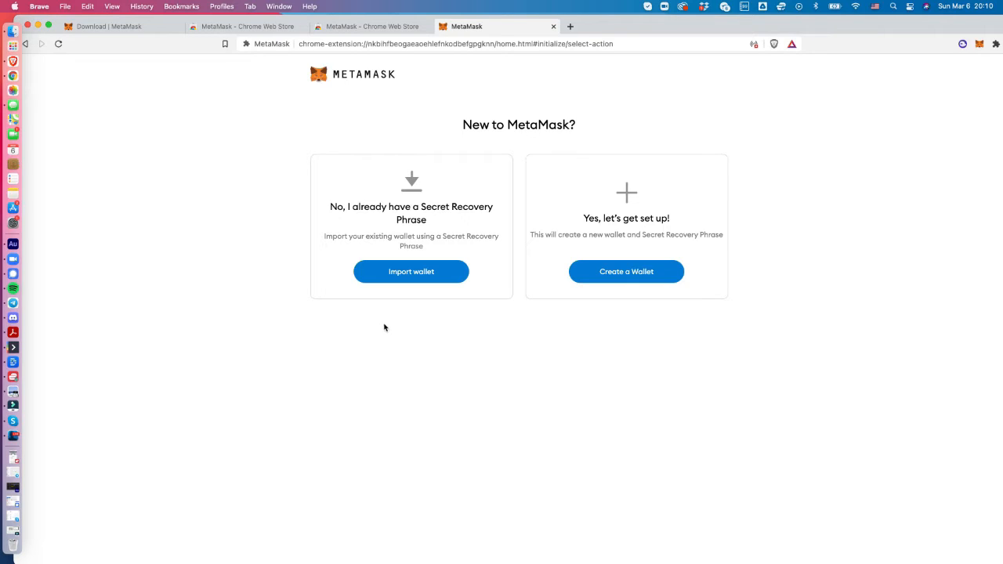
pyautogui.click(624, 271)
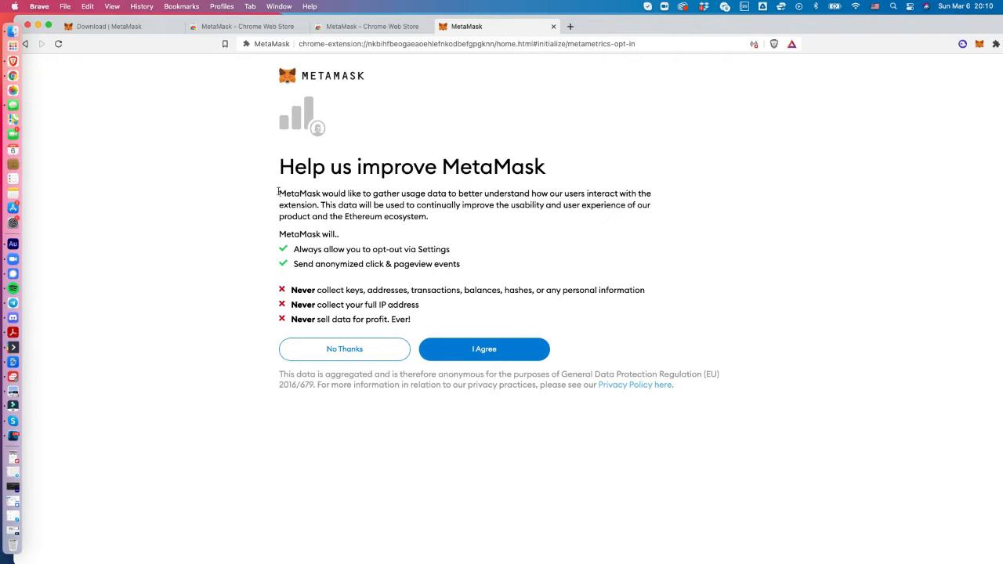
pyautogui.click(484, 349)
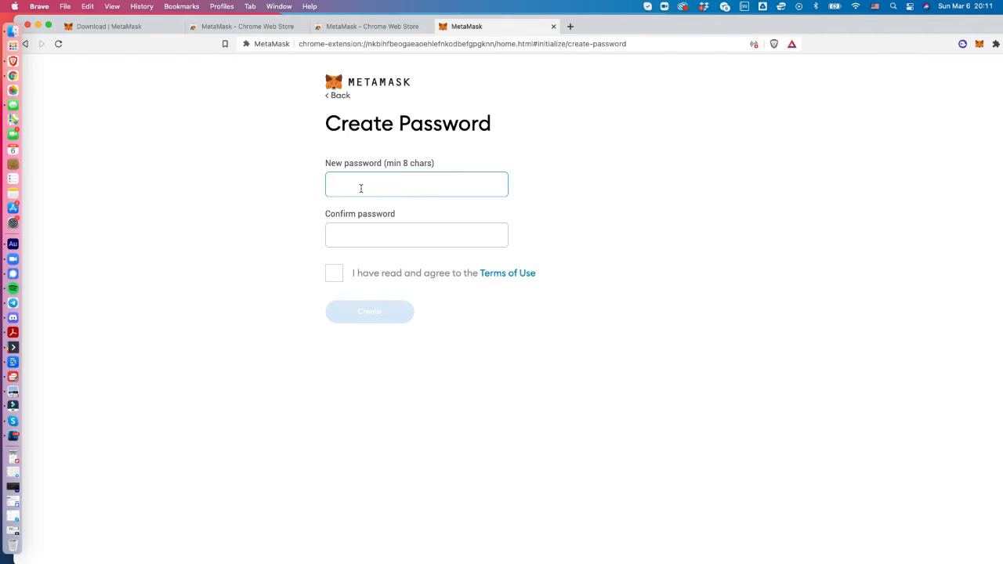
pyautogui.write('•••••')
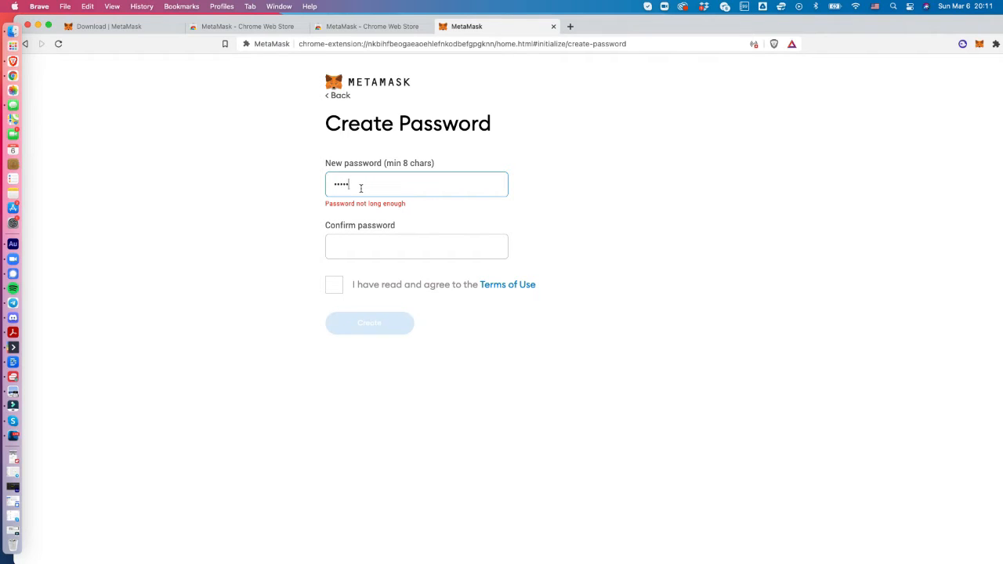
pyautogui.press('BackSpace')
pyautogui.press('BackSpace')
pyautogui.press('BackSpace')
pyautogui.press('BackSpace')
pyautogui.press('BackSpace')
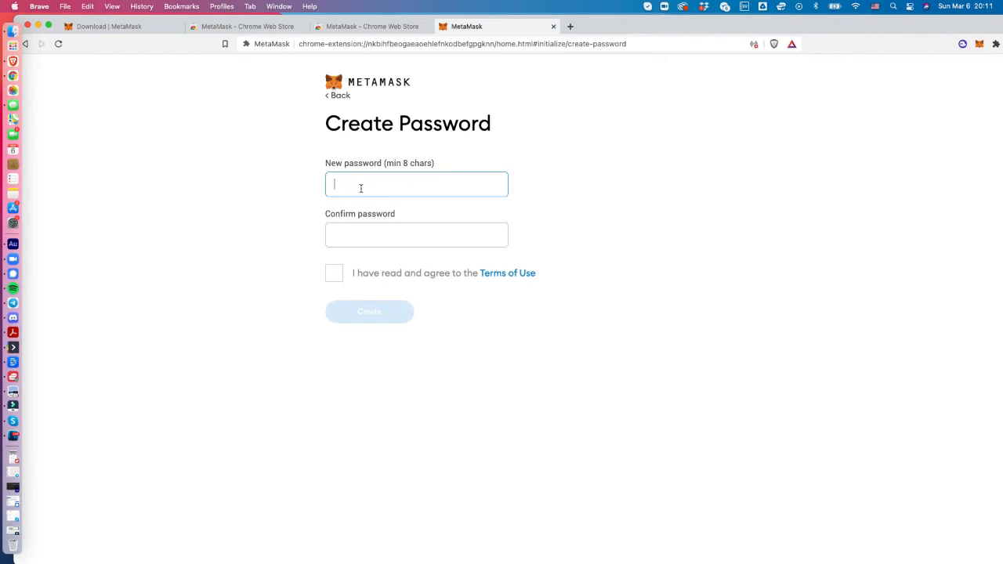
pyautogui.write('••••••••')
pyautogui.press('BackSpace')
pyautogui.press('BackSpace')
pyautogui.press('BackSpace')
pyautogui.press('BackSpace')
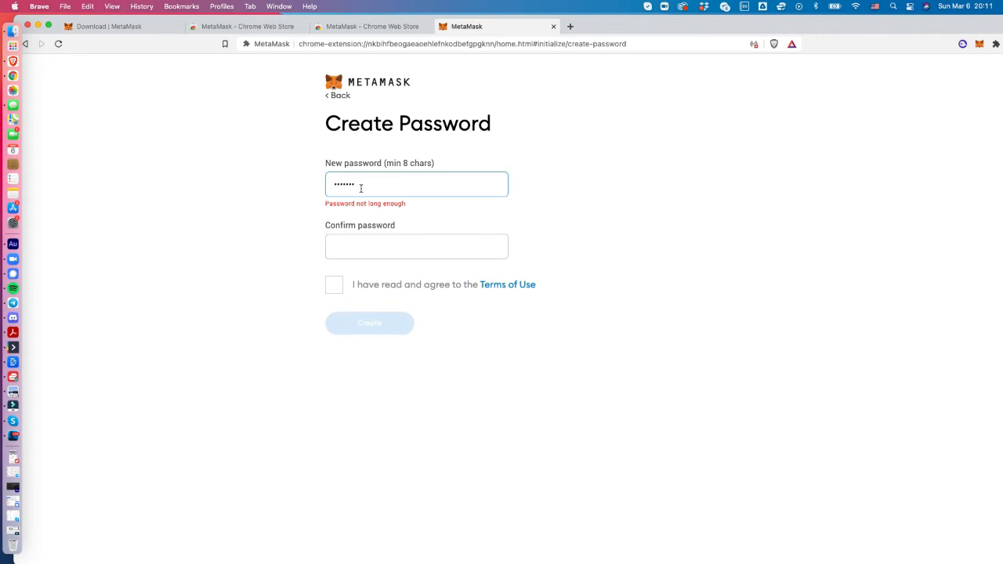
pyautogui.press('BackSpace')
pyautogui.press('BackSpace')
pyautogui.press('BackSpace')
pyautogui.press('BackSpace')
# Step: Enter and confirm the new wallet password, agree to the Terms of Use, and submit the password form
pyautogui.write('••••••••')
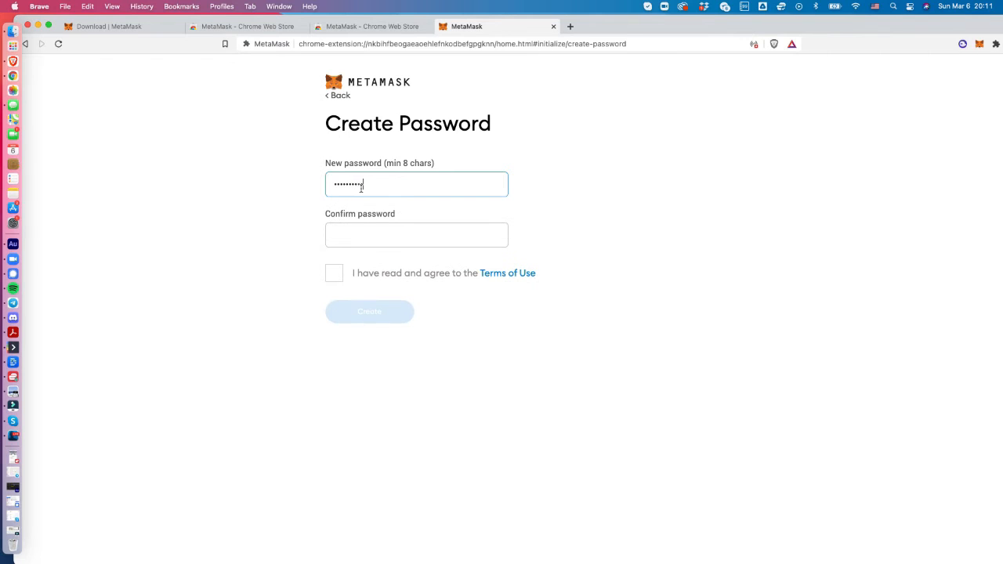
pyautogui.write('•••••••')
pyautogui.press('Tab')
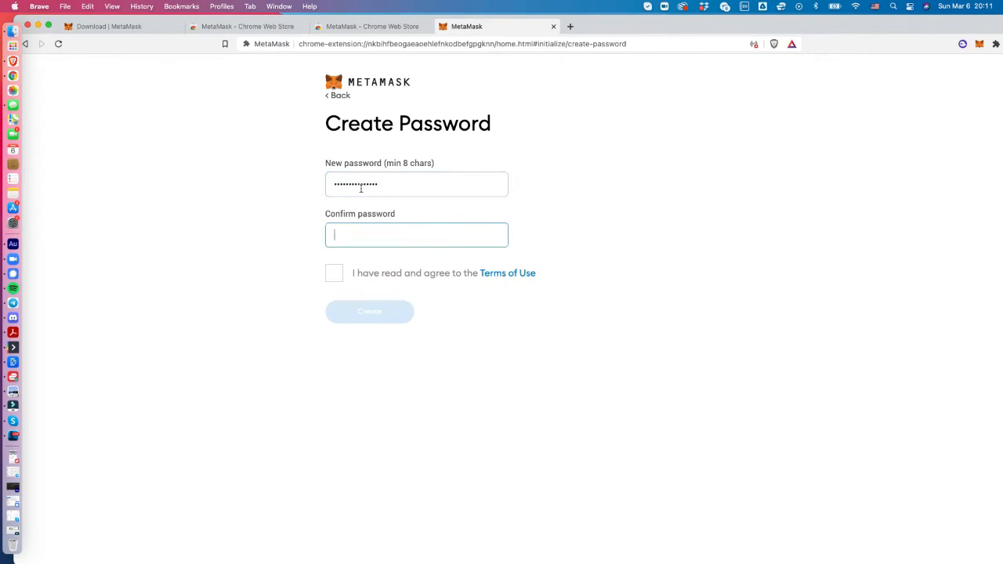
pyautogui.write('•••••••••••••••')
pyautogui.click(333, 273)
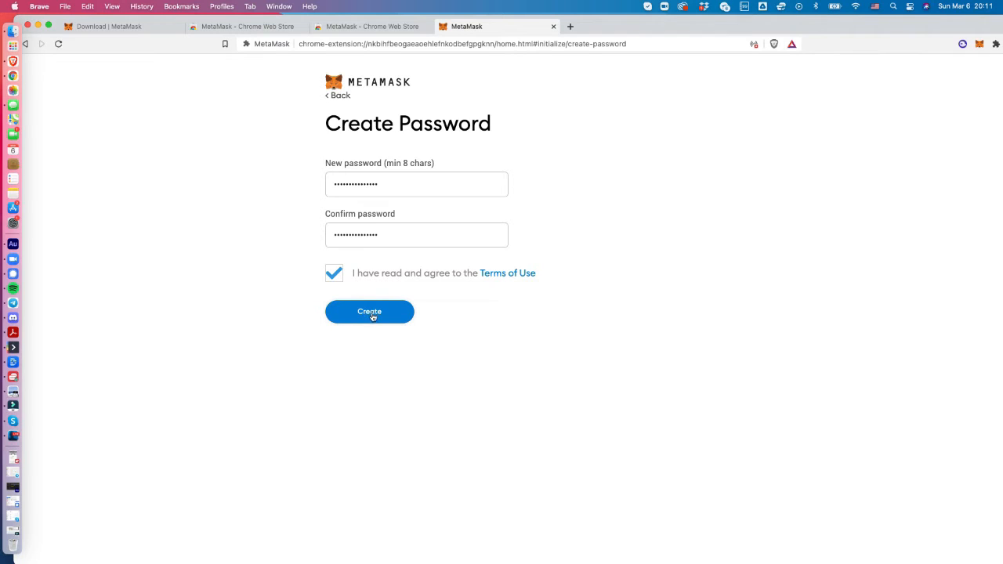
pyautogui.click(370, 318)
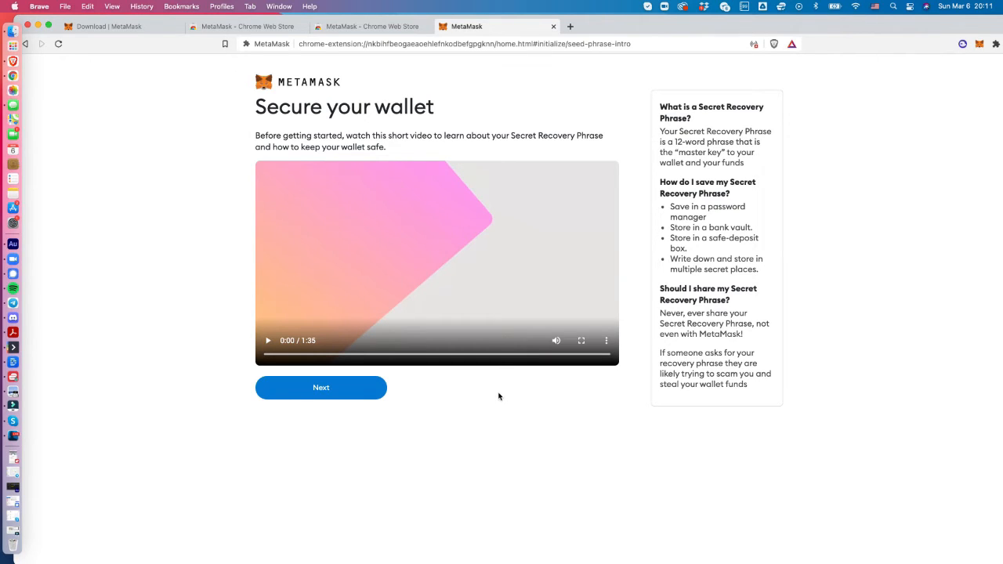
# Step: Play the introductory video about securing the Secret Recovery Phrase in full screen
pyautogui.click(580, 343)
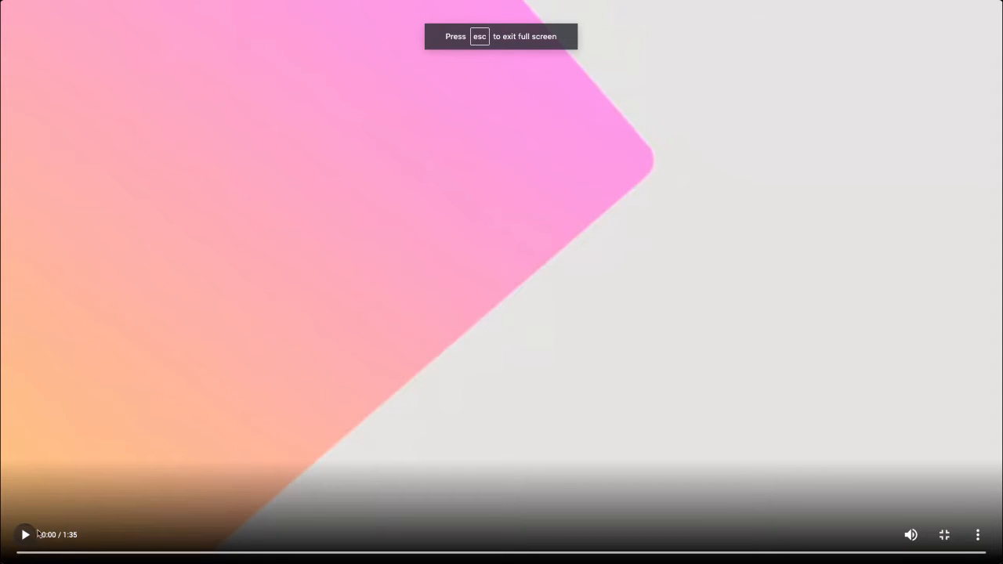
pyautogui.click(24, 535)
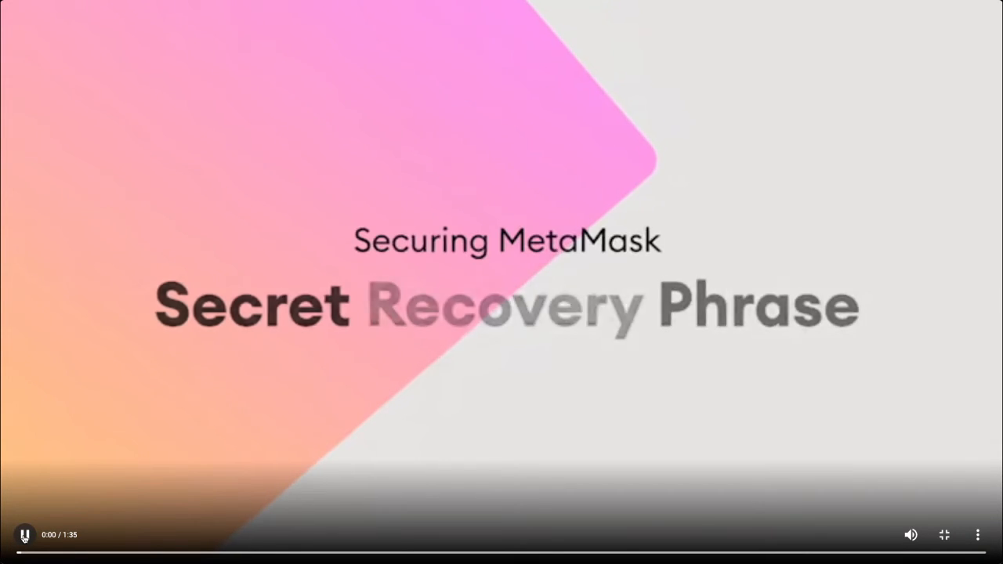